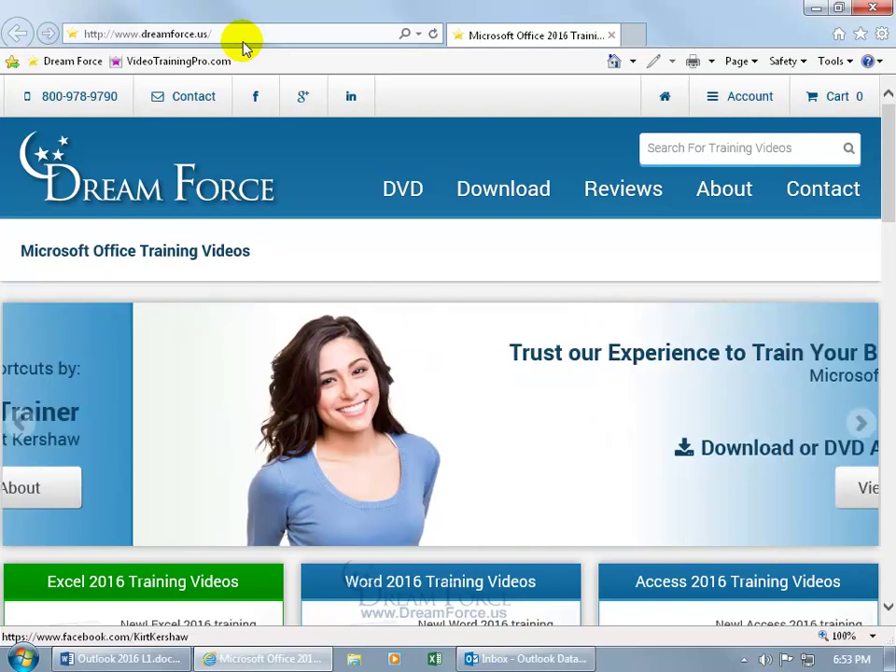
Step: Go to gmail.com and sign in with the account password to reach the 8-message inbox
left_click(242, 35)
type("gmail.com/")
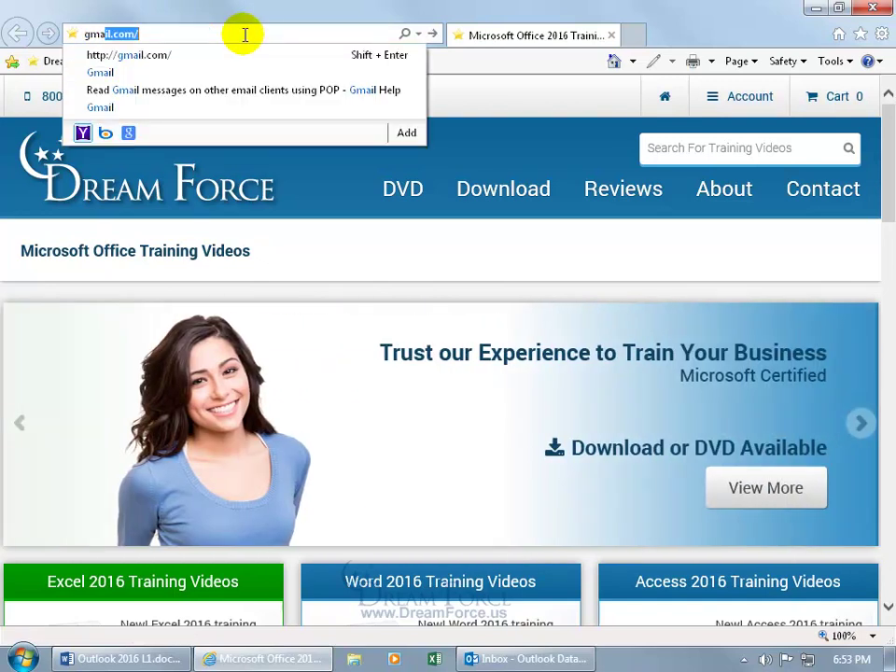
key("Return")
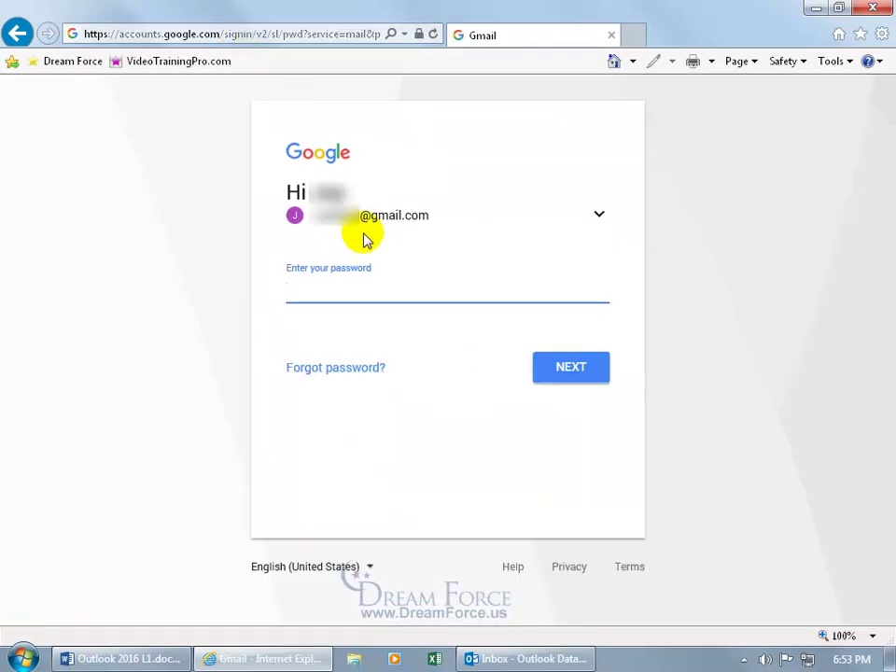
left_click(335, 291)
type("•••••••")
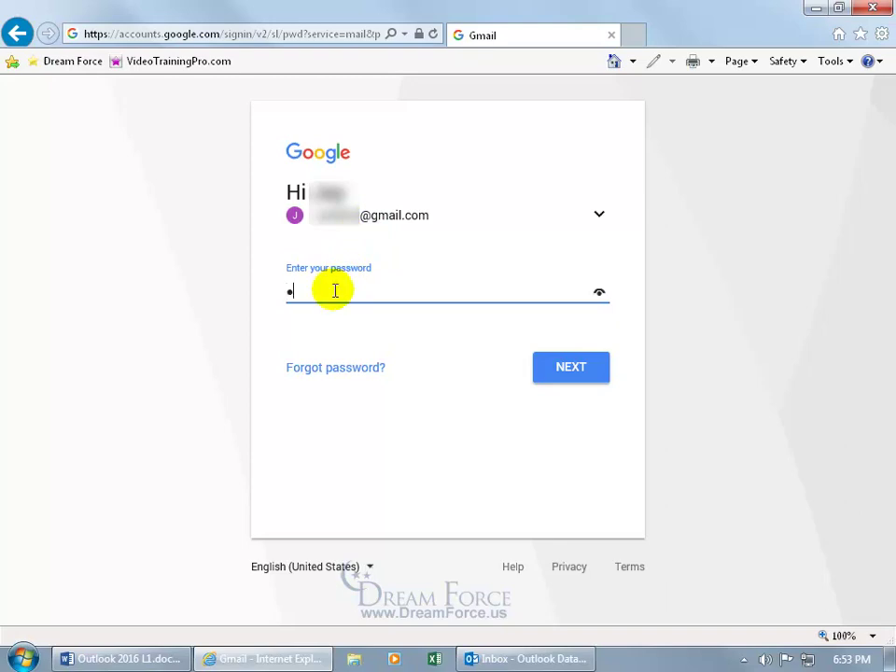
type("•")
key("Return")
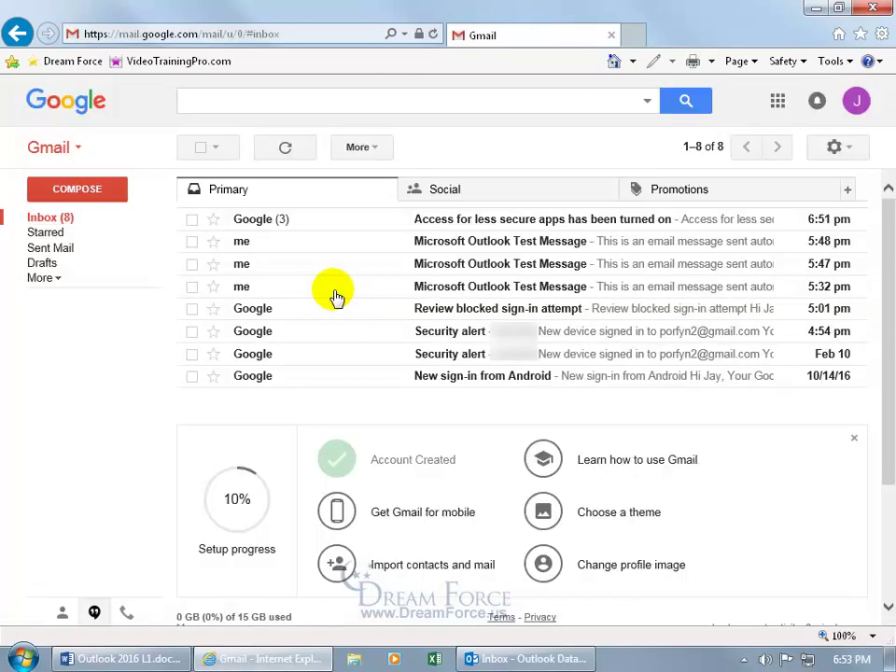
Step: Open Gmail Settings' Forwarding and POP/IMAP section and its POP configuration instructions
left_click(834, 148)
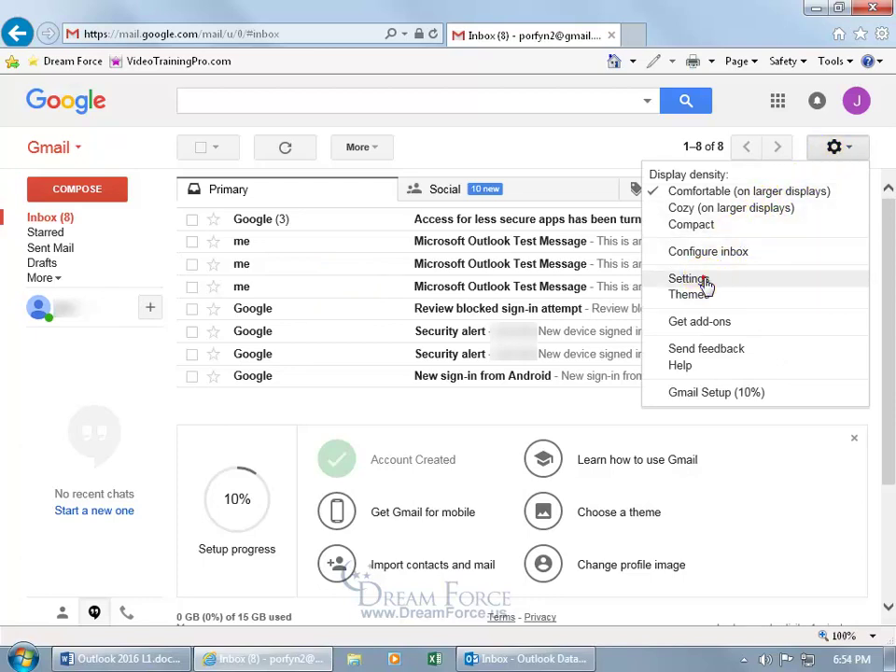
left_click(704, 282)
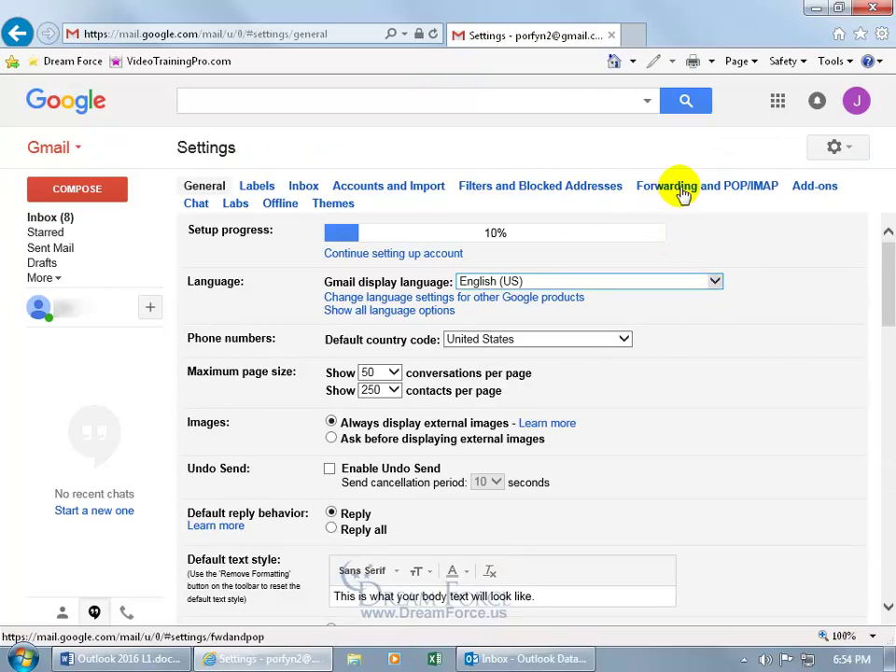
left_click(681, 188)
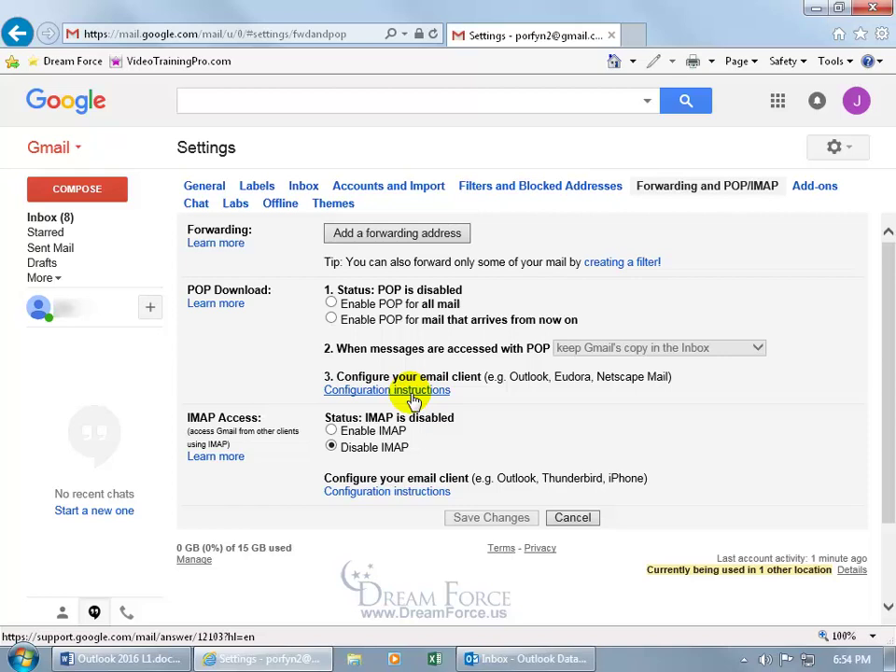
left_click(410, 392)
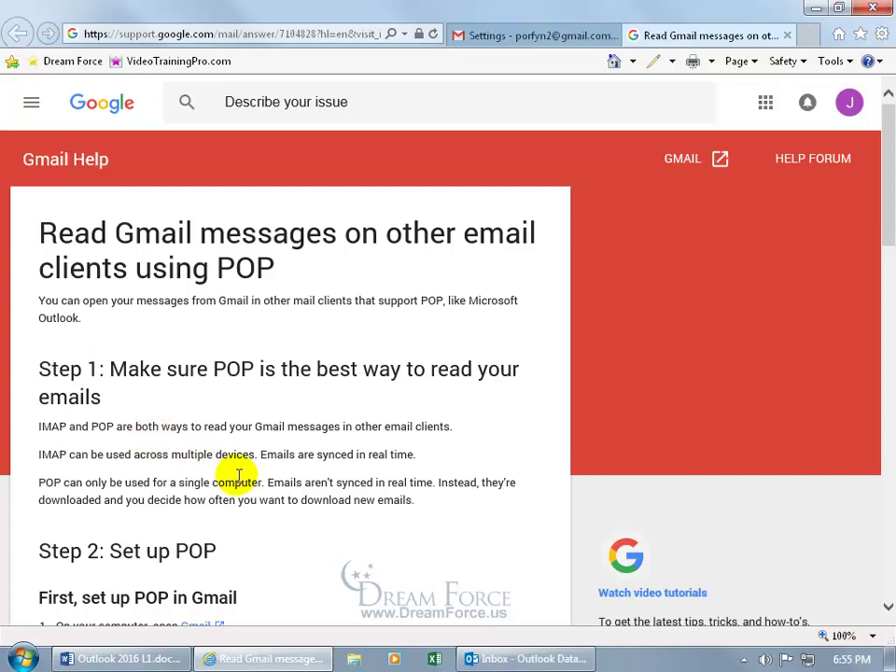
Step: Read the POP and IMAP server details (imap.gmail.com 993, smtp.gmail.com 465/587), closing both help pages
scroll(386, 474, "down", 7)
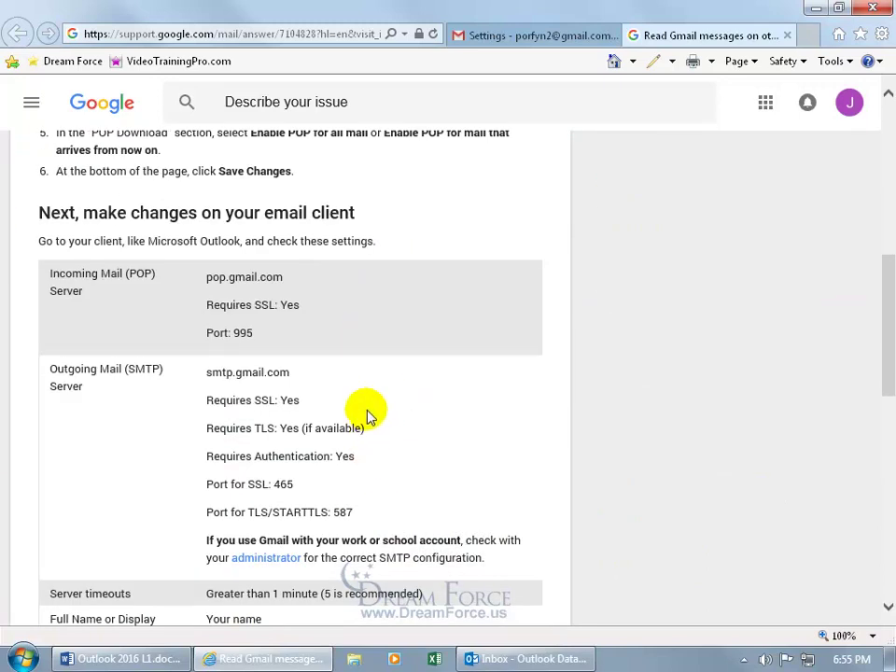
left_click(787, 36)
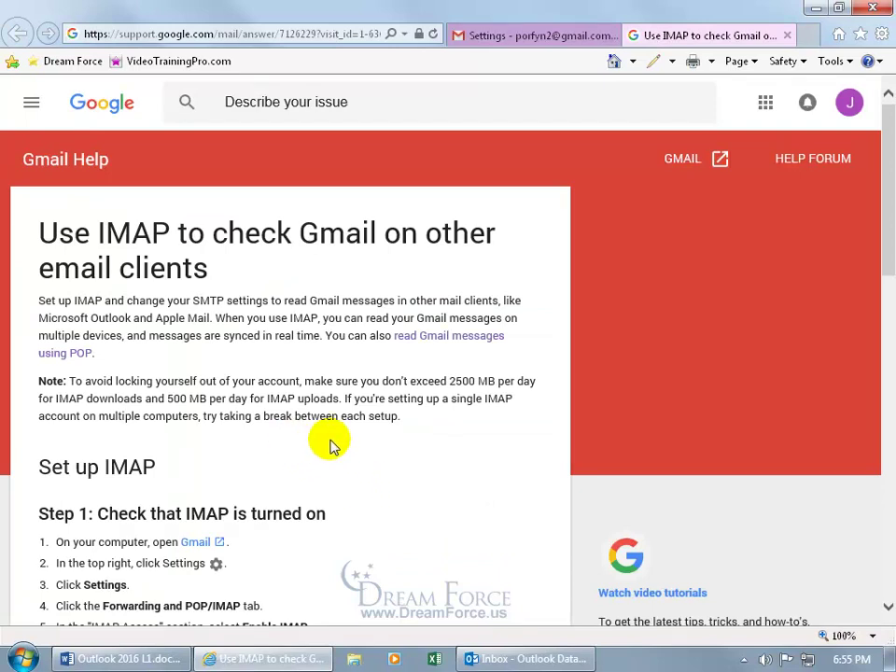
scroll(328, 446, "down", 6)
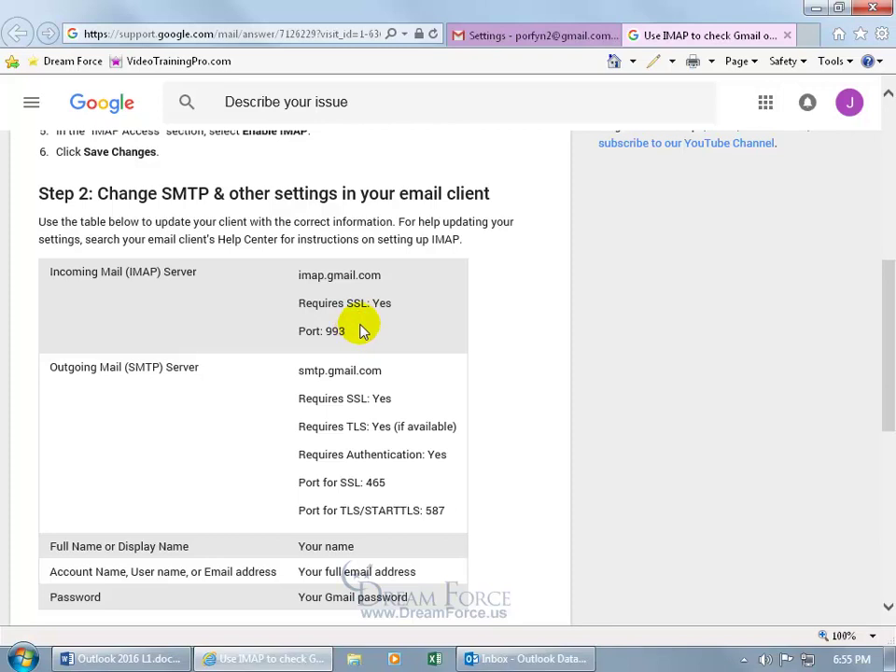
left_click(785, 36)
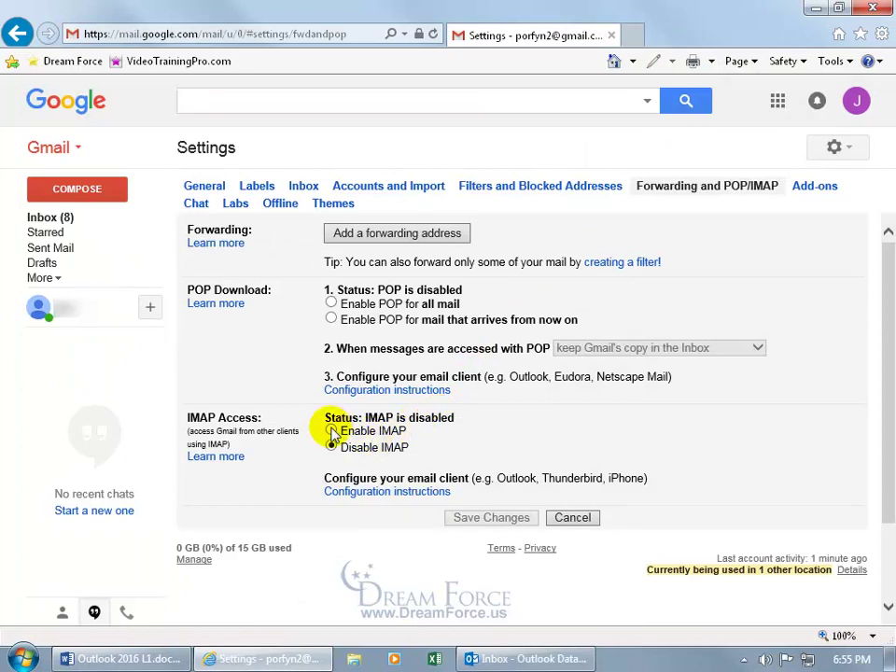
Step: Choose Enable IMAP, save changes, and reopen Forwarding and POP/IMAP to confirm 'IMAP is enabled'
left_click(332, 430)
scroll(410, 436, "down", 5)
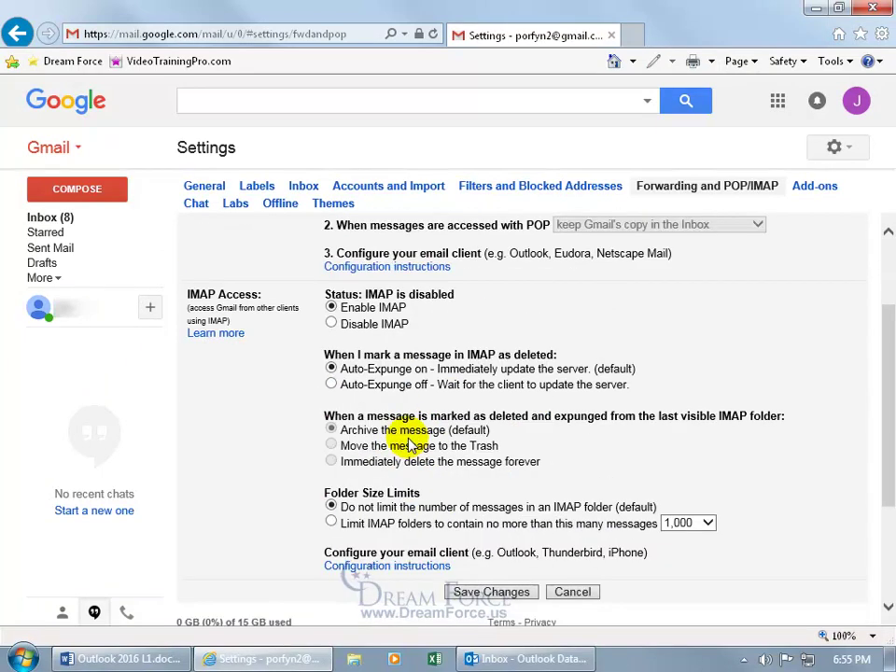
left_click(518, 529)
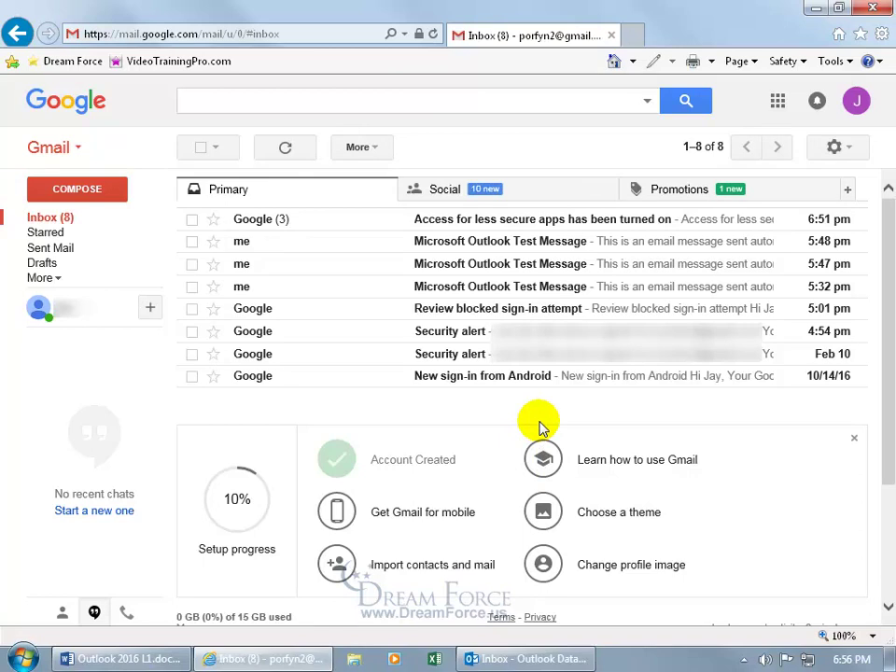
left_click(832, 147)
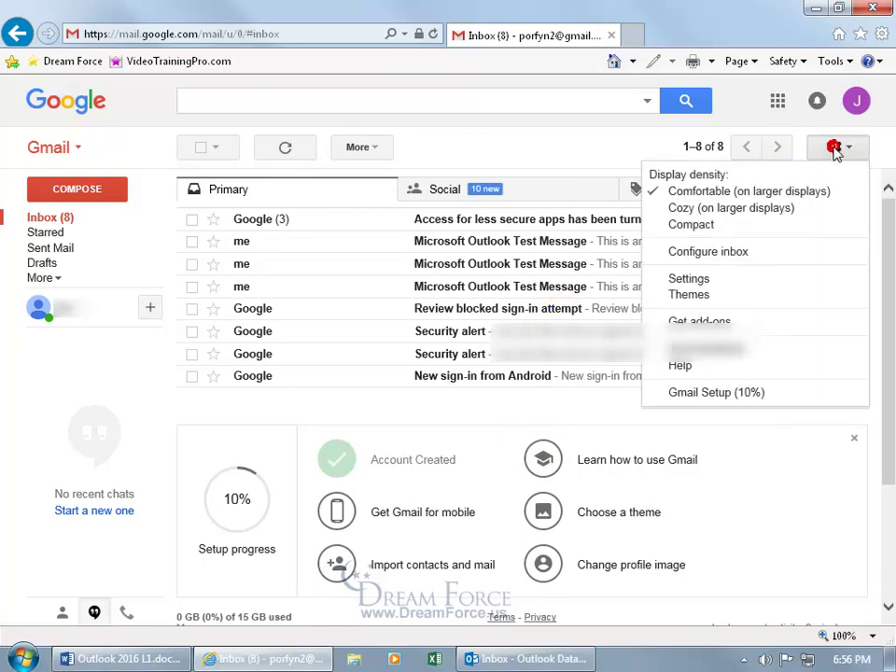
left_click(726, 282)
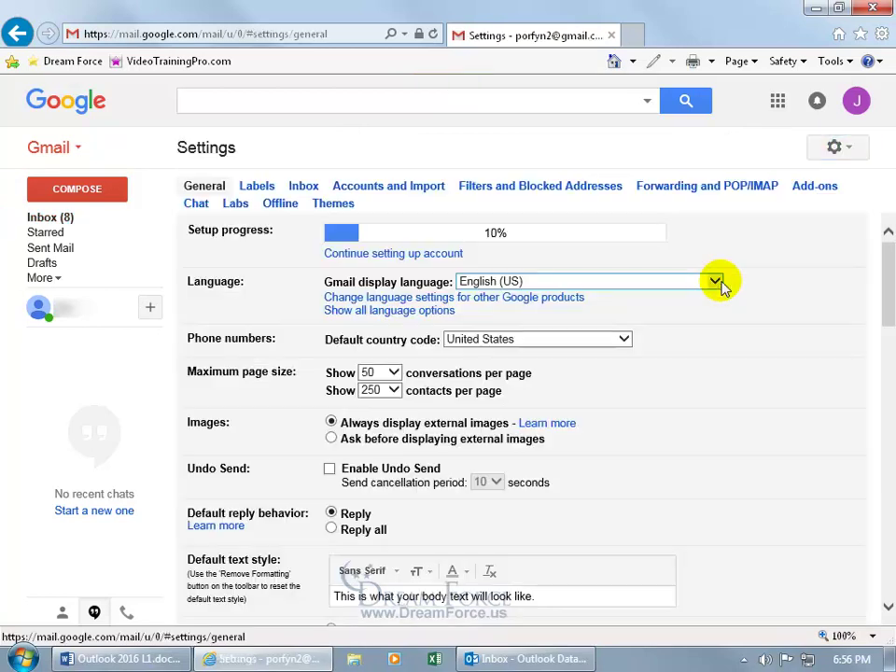
left_click(737, 187)
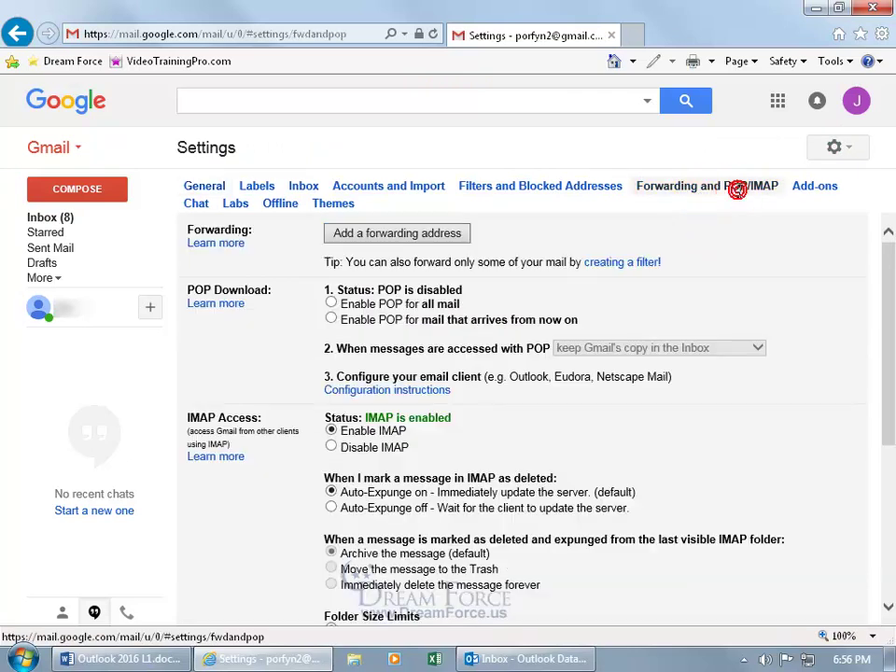
Step: In My Account's apps with account access, toggle Allow less secure apps off and back ON, then close the page
left_click(857, 103)
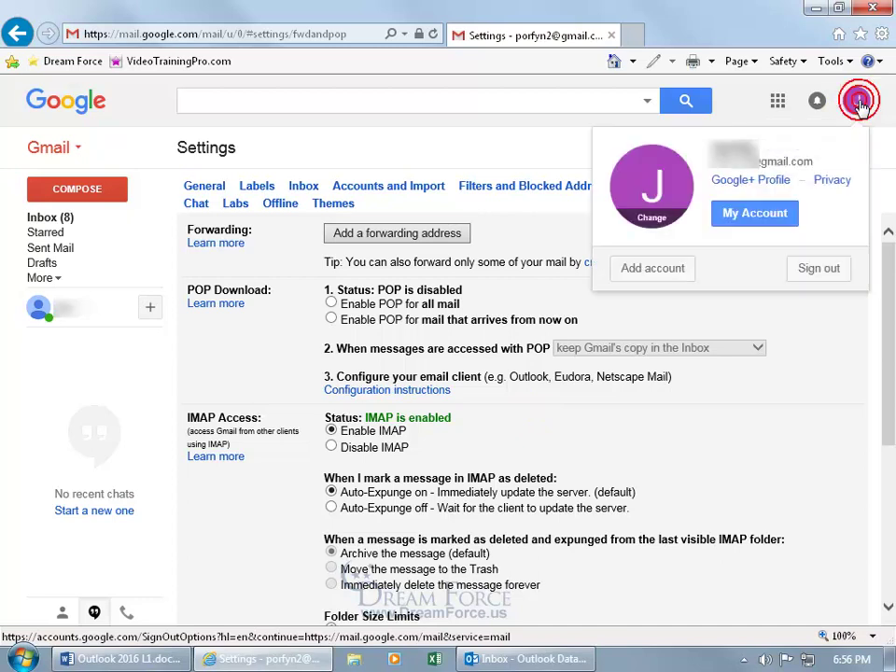
left_click(754, 216)
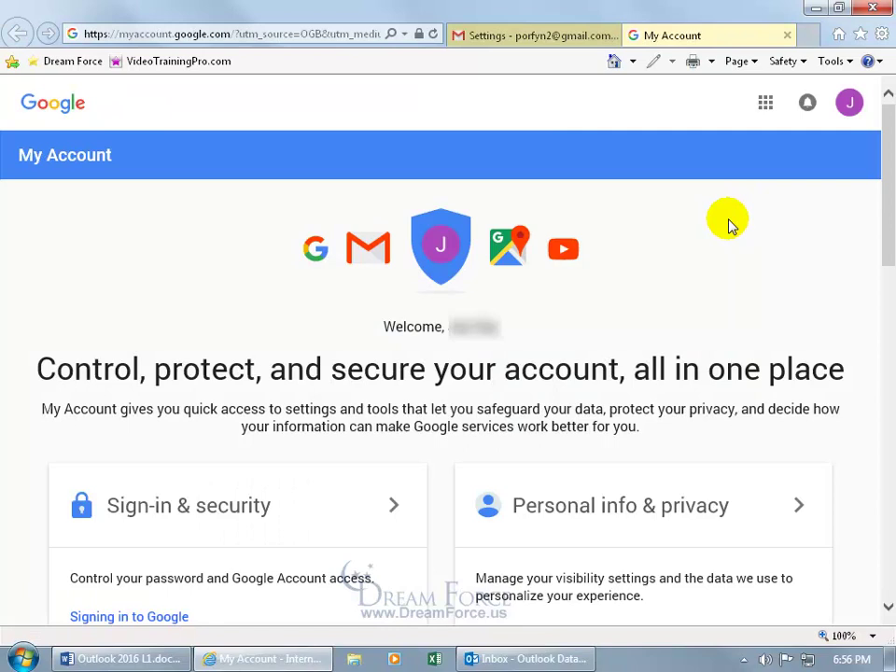
left_click_drag(894, 160, 892, 210)
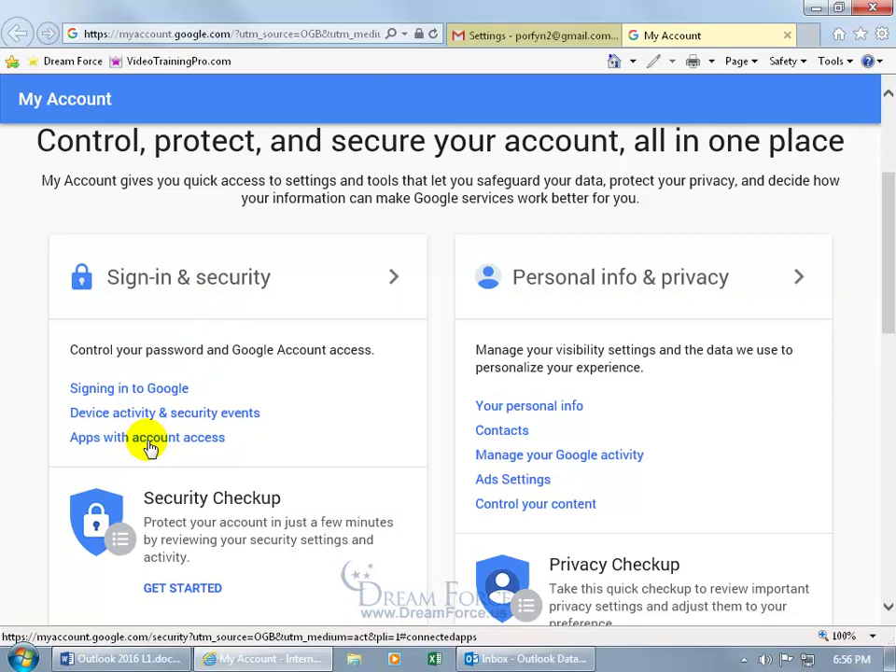
left_click(146, 439)
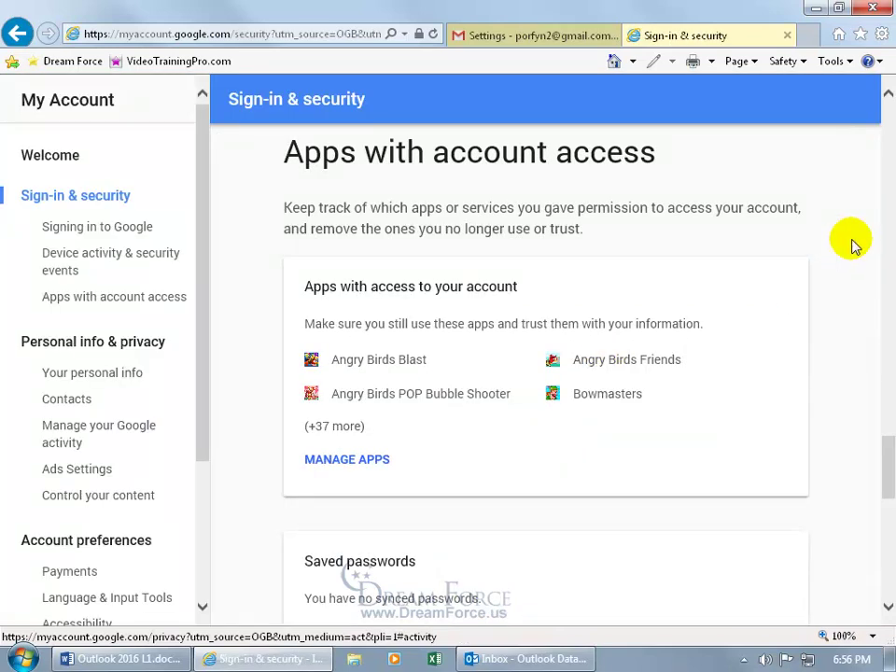
left_click_drag(885, 446, 888, 513)
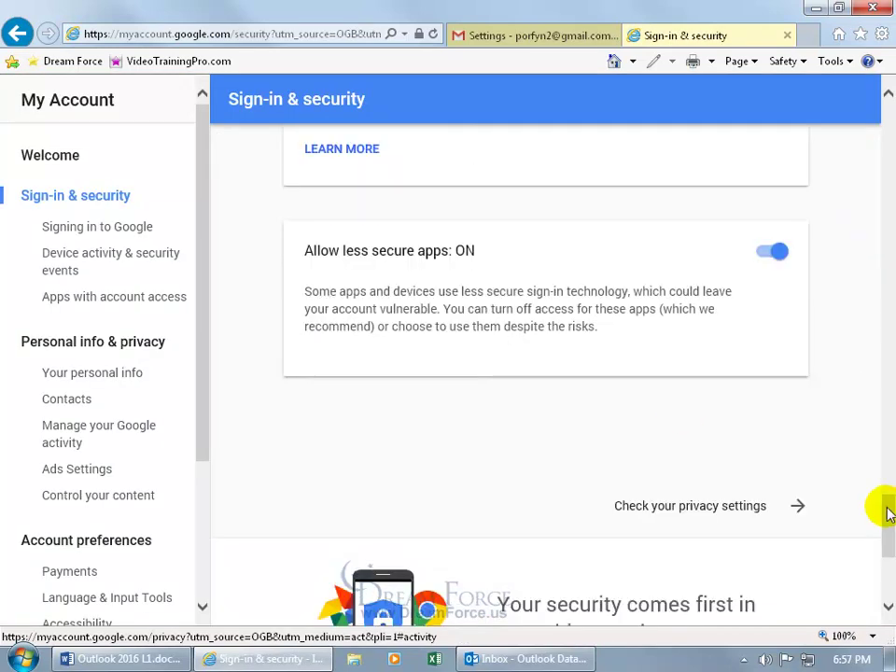
left_click(774, 254)
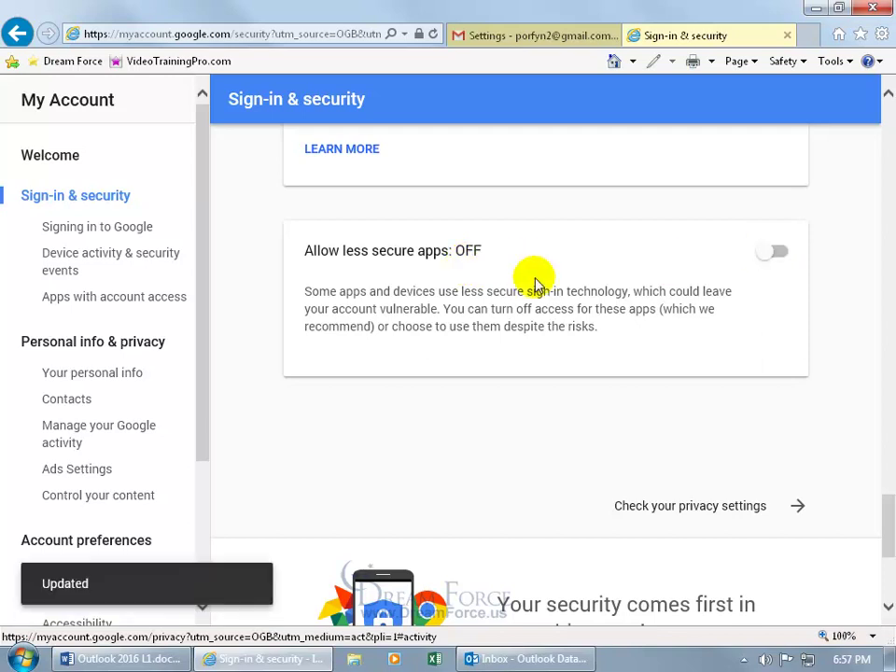
left_click(777, 255)
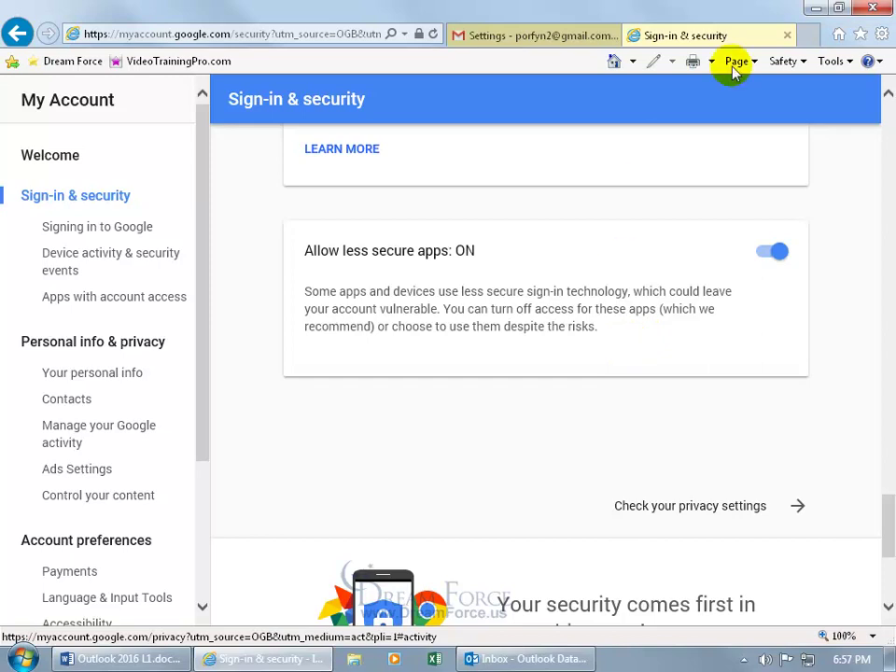
left_click(787, 34)
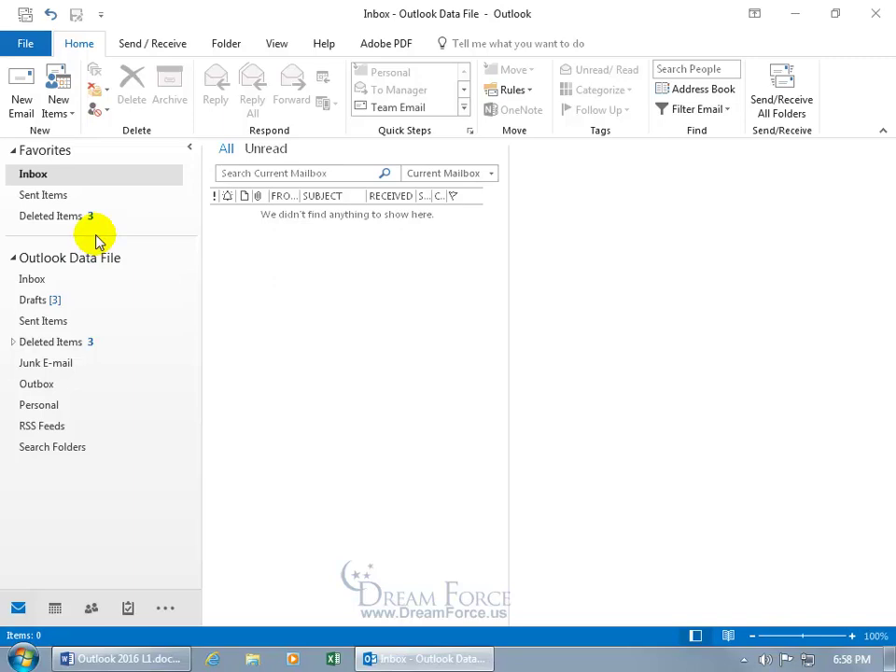
Step: Go to File > Account Settings > Add Account to bring up the Welcome to Outlook dialog
left_click(26, 43)
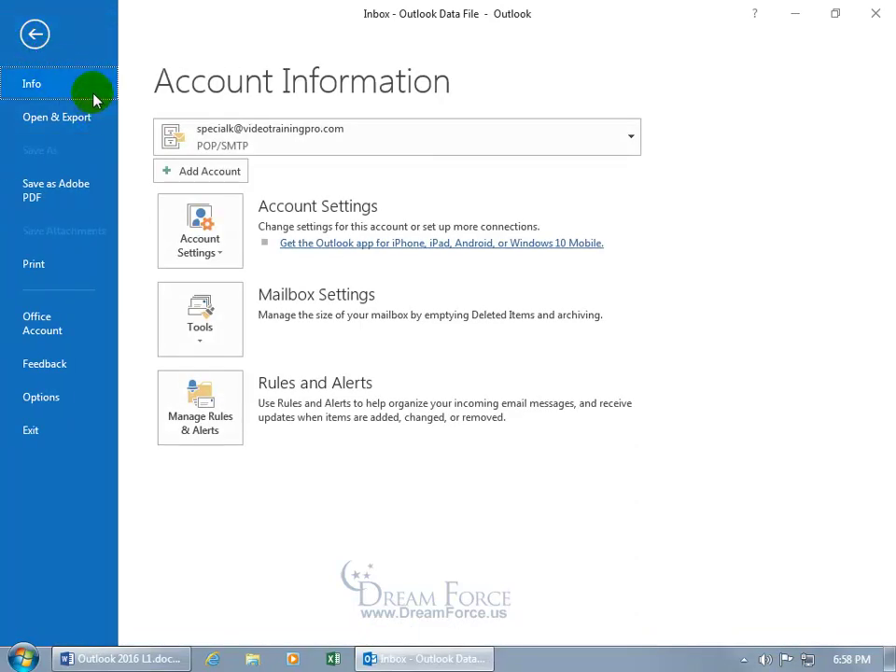
left_click(217, 241)
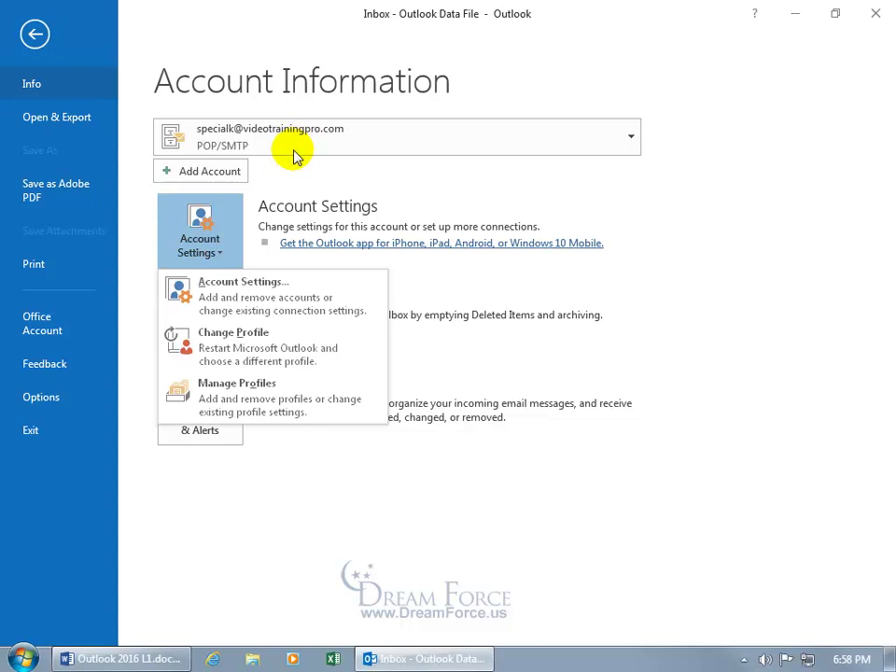
left_click(214, 172)
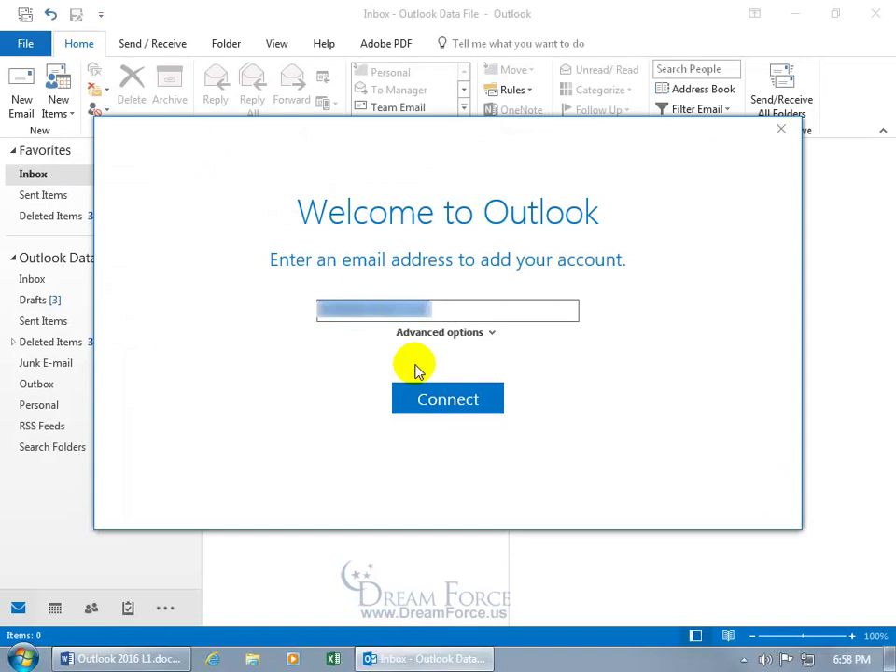
Step: Replace the prefilled email with the Gmail address, expand Advanced options, and connect
key("BackSpace")
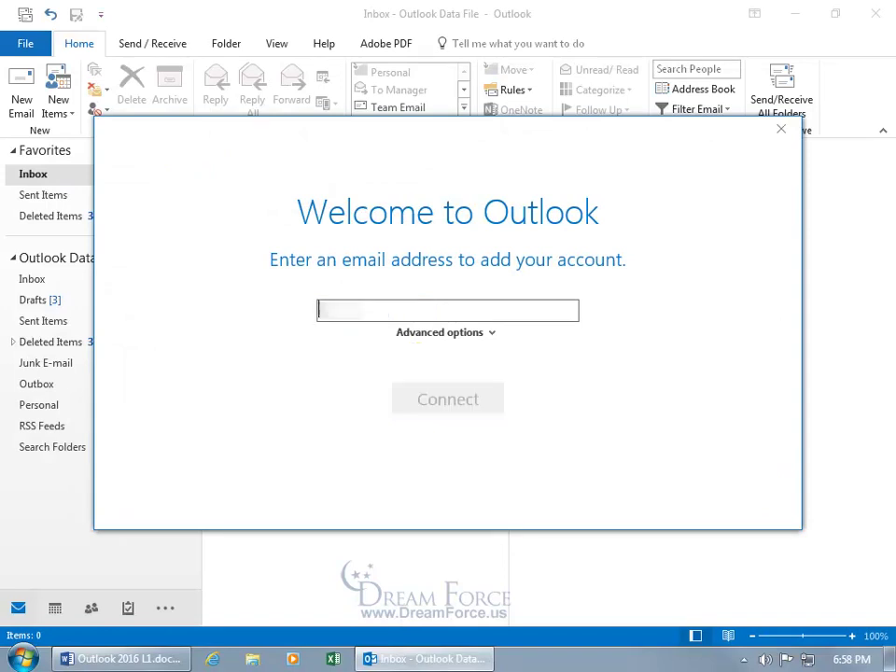
type("user@gmail.com")
left_click(488, 333)
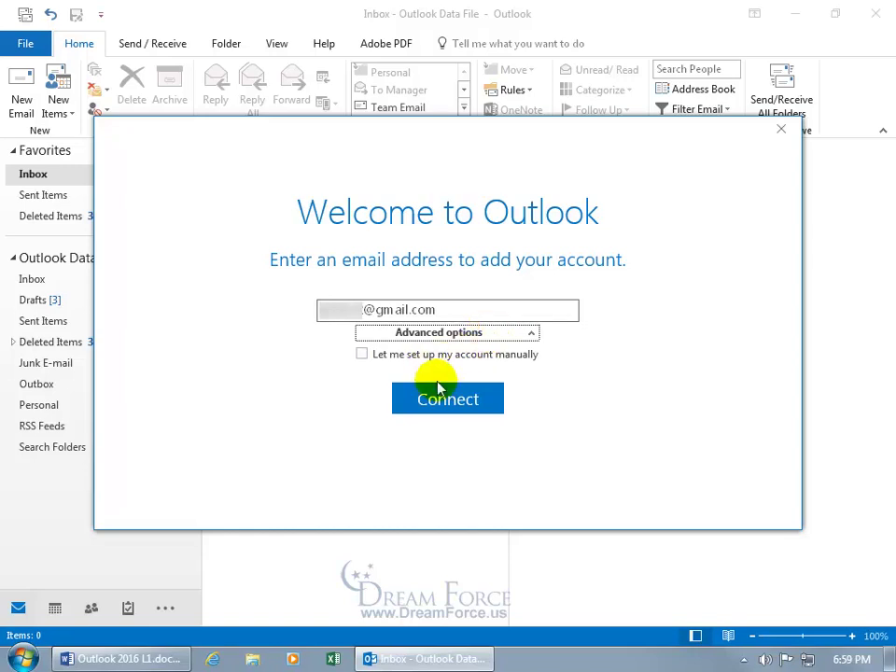
left_click(446, 399)
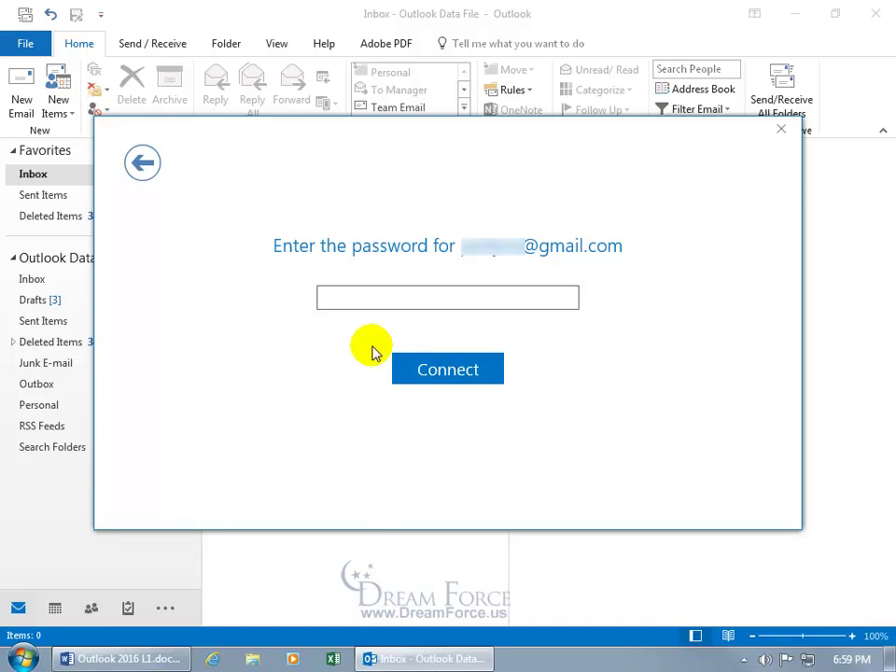
Step: Enter the Gmail account password and acknowledge the setup-complete message
left_click(370, 294)
type("********")
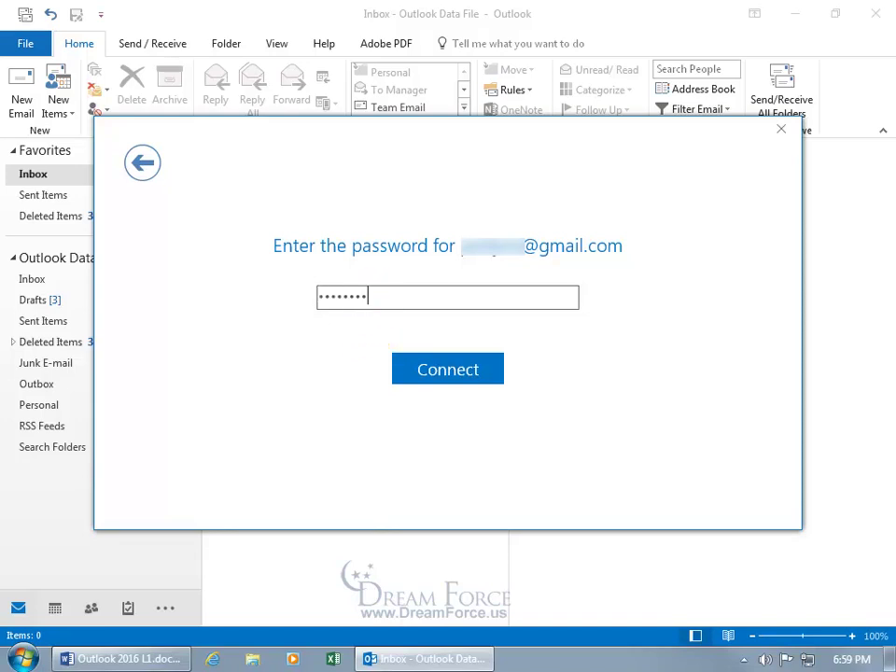
key("Return")
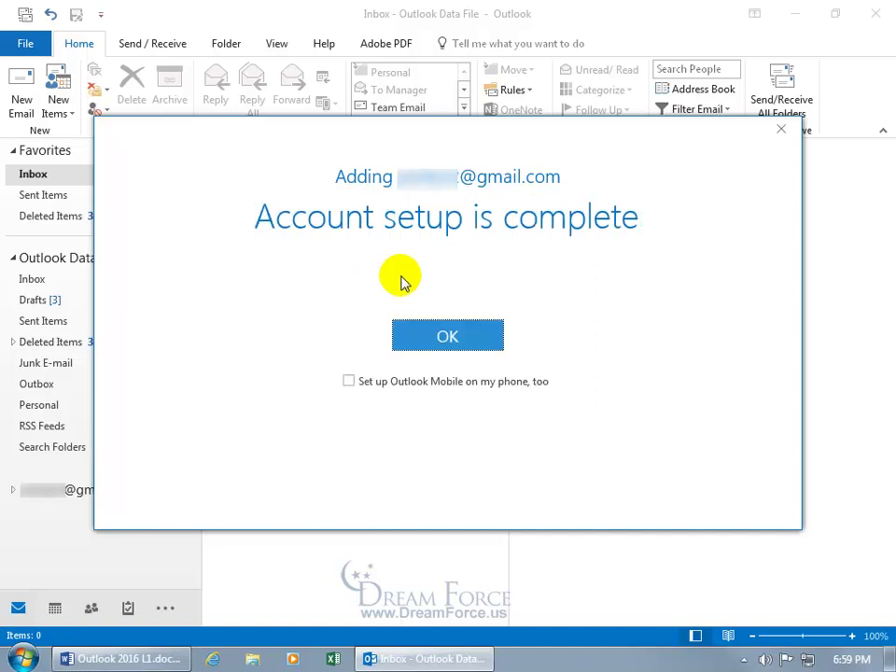
left_click(445, 336)
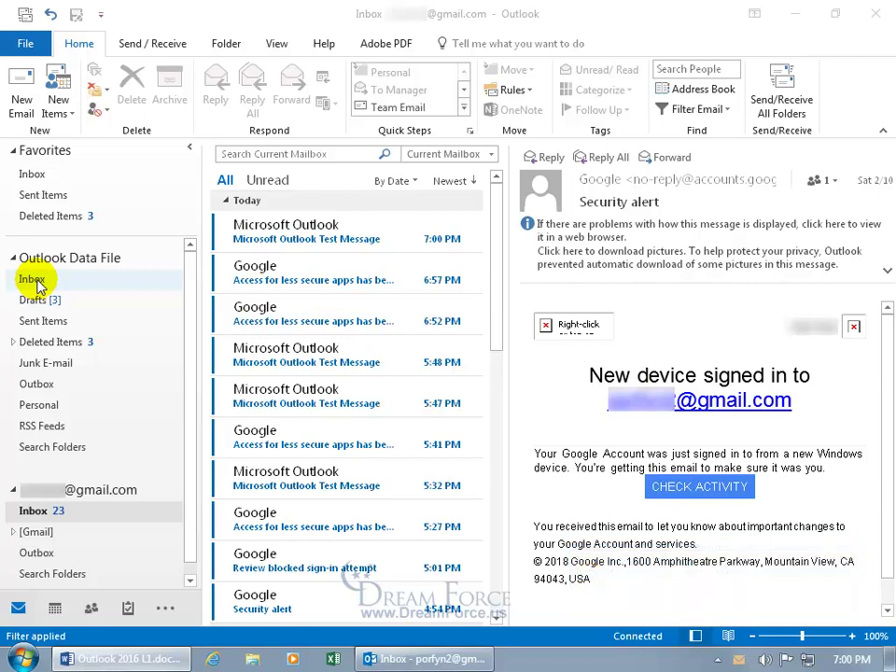
Step: In File > Account Settings, select the Gmail IMAP account, open Repair, and cancel without changes
left_click(31, 48)
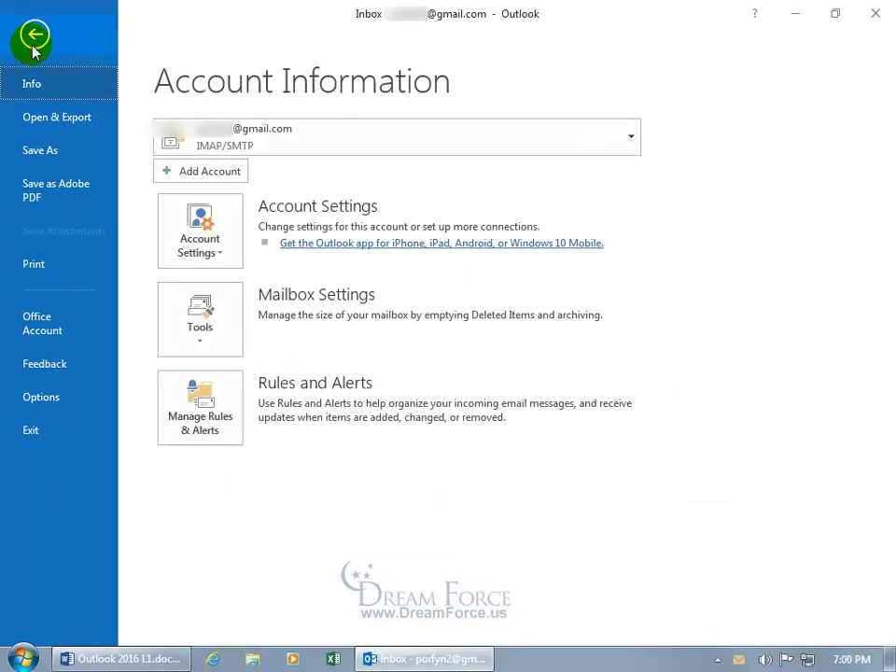
left_click(198, 232)
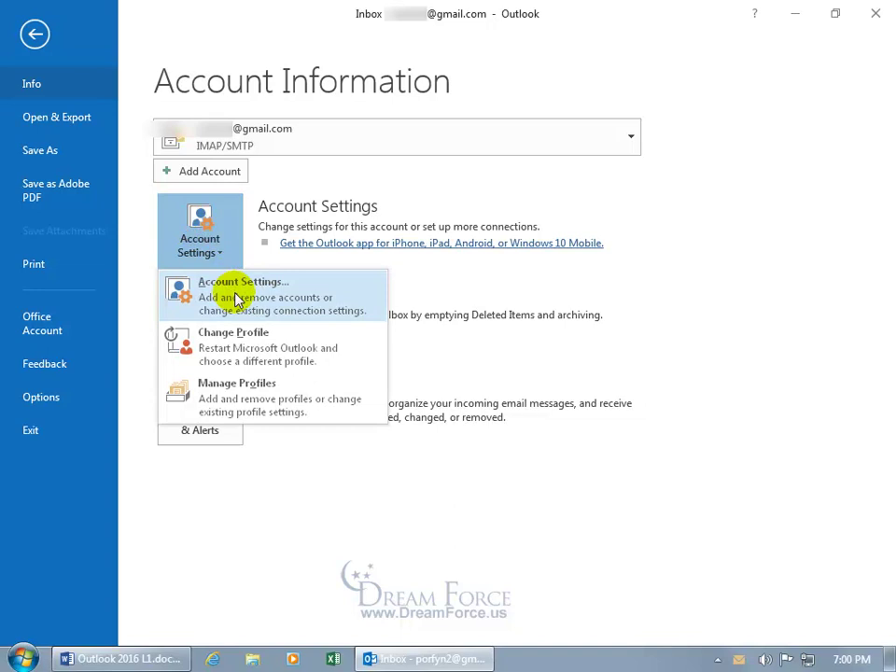
left_click(237, 298)
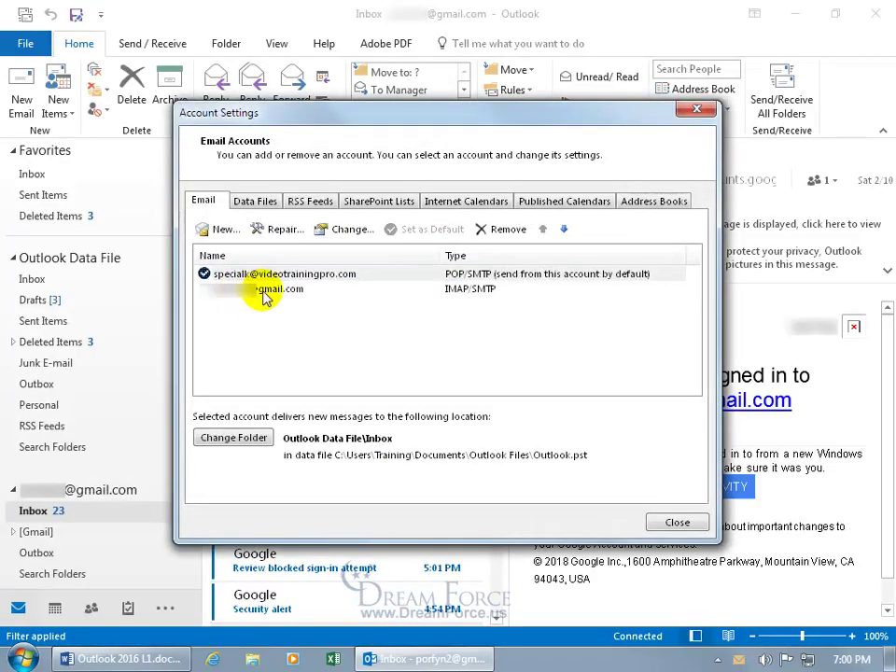
left_click(256, 276)
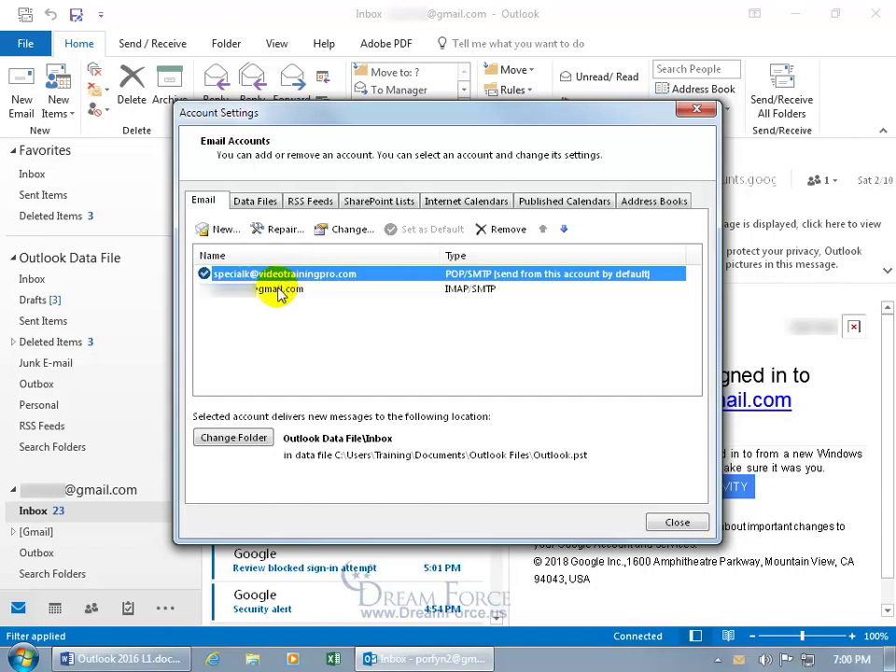
left_click(278, 291)
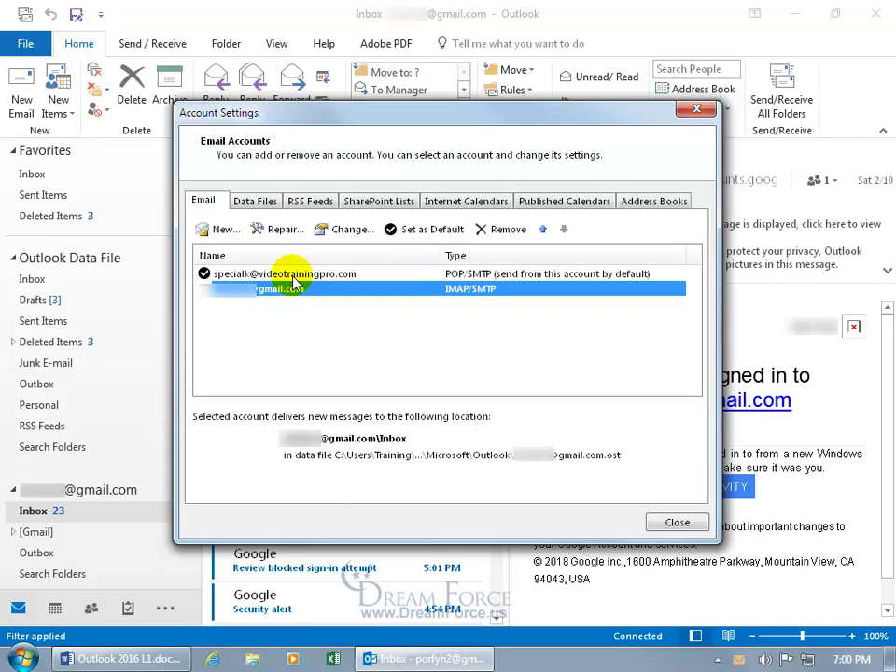
left_click(279, 230)
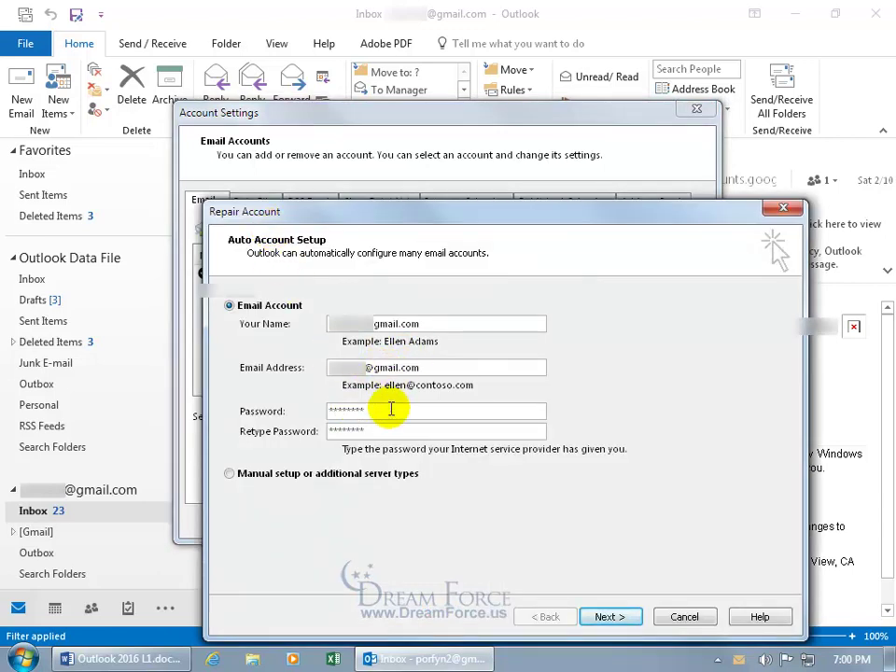
left_click(687, 617)
Step: Open the Gmail IMAP account's Change Account settings and move the window up and left
double_click(282, 291)
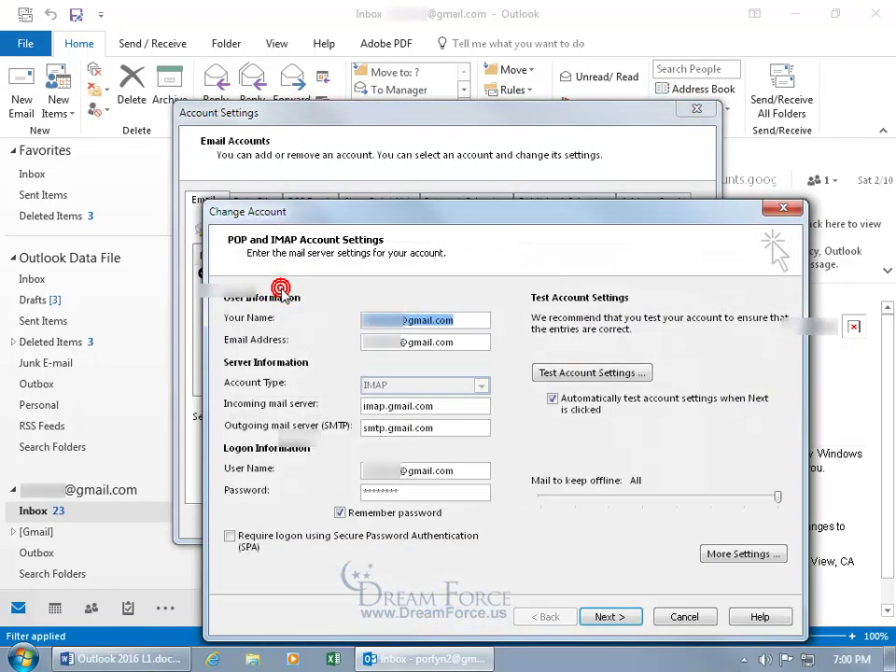
left_click_drag(416, 217, 362, 140)
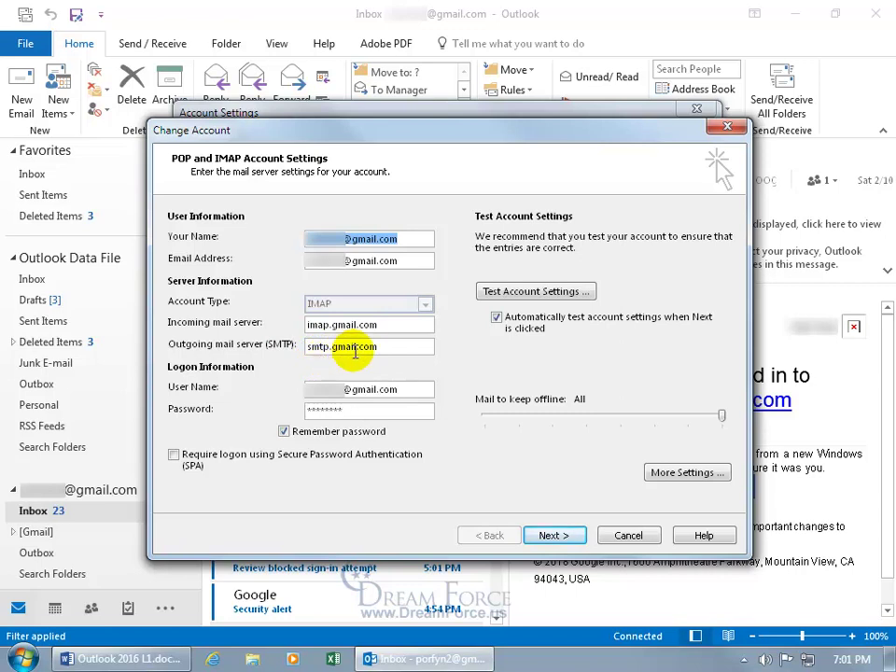
left_click(689, 471)
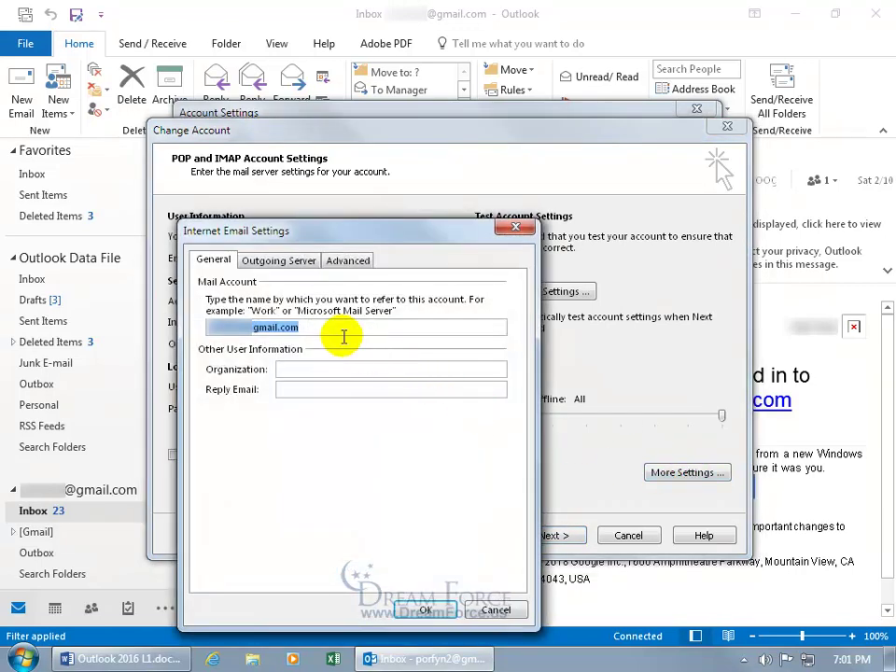
left_click(282, 265)
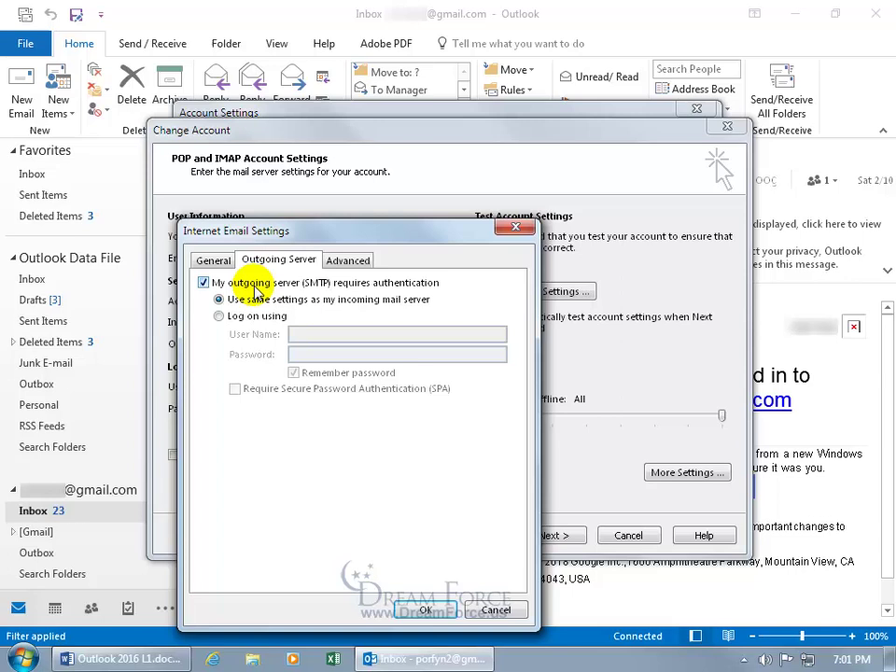
left_click(340, 262)
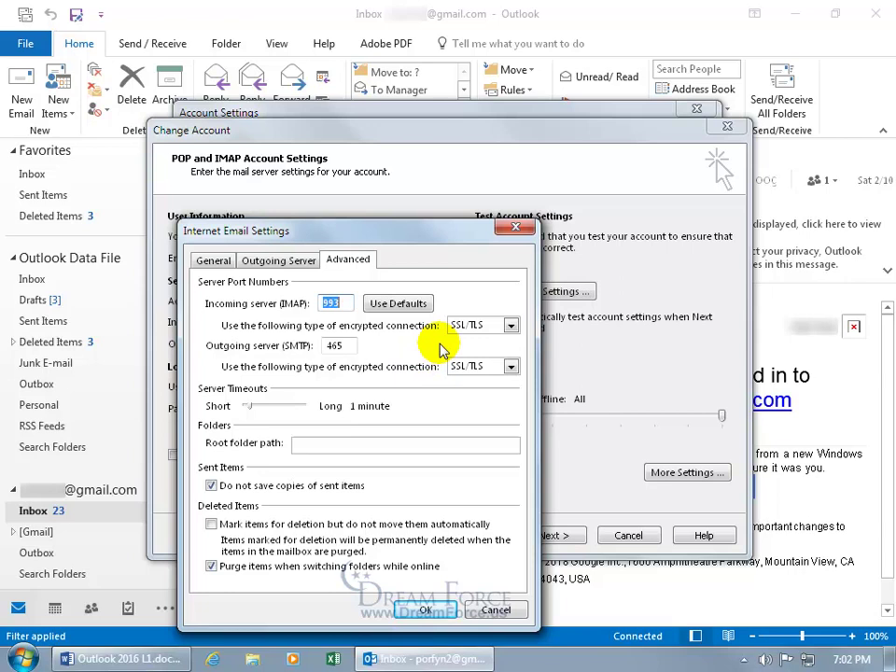
left_click(512, 227)
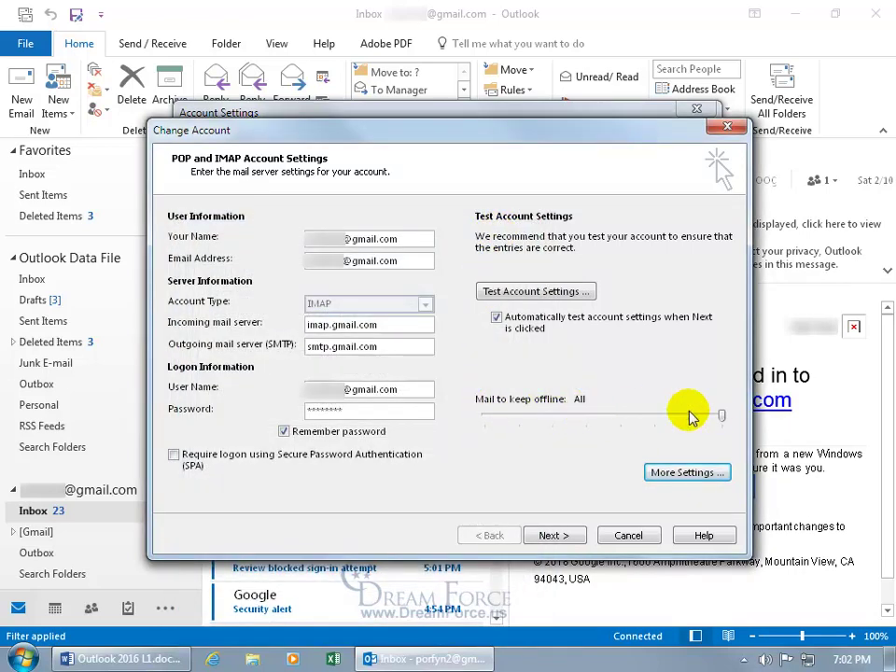
Step: Leave the offline mail slider at All, pass the Gmail account test, and finish the change
left_click_drag(722, 415, 559, 425)
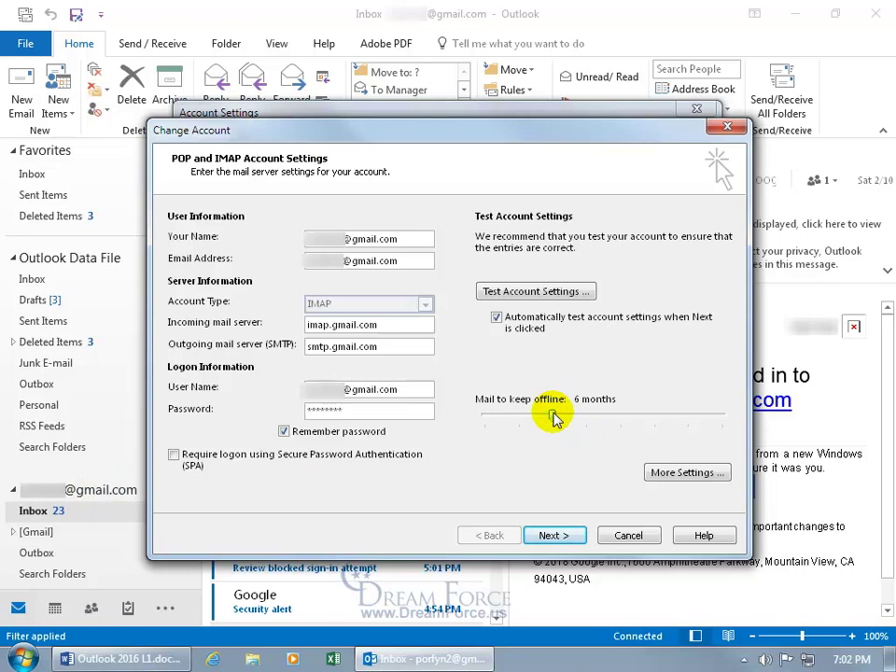
left_click_drag(551, 414, 721, 419)
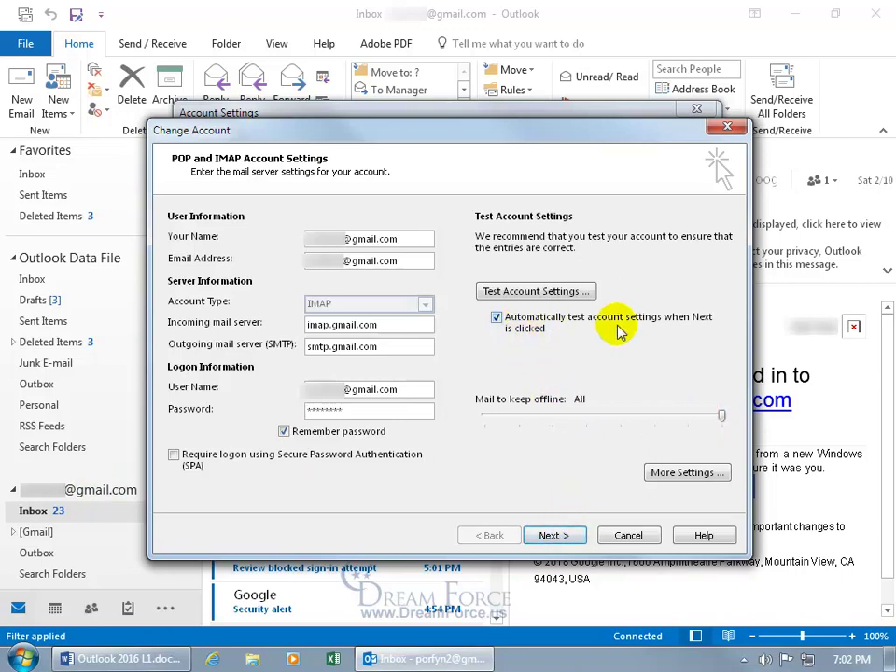
left_click(560, 534)
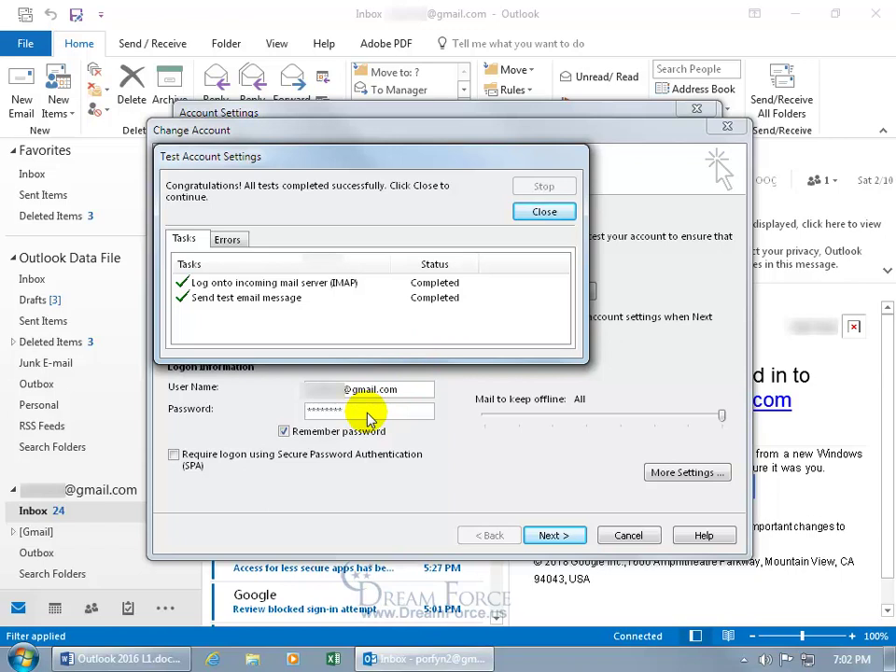
left_click(549, 213)
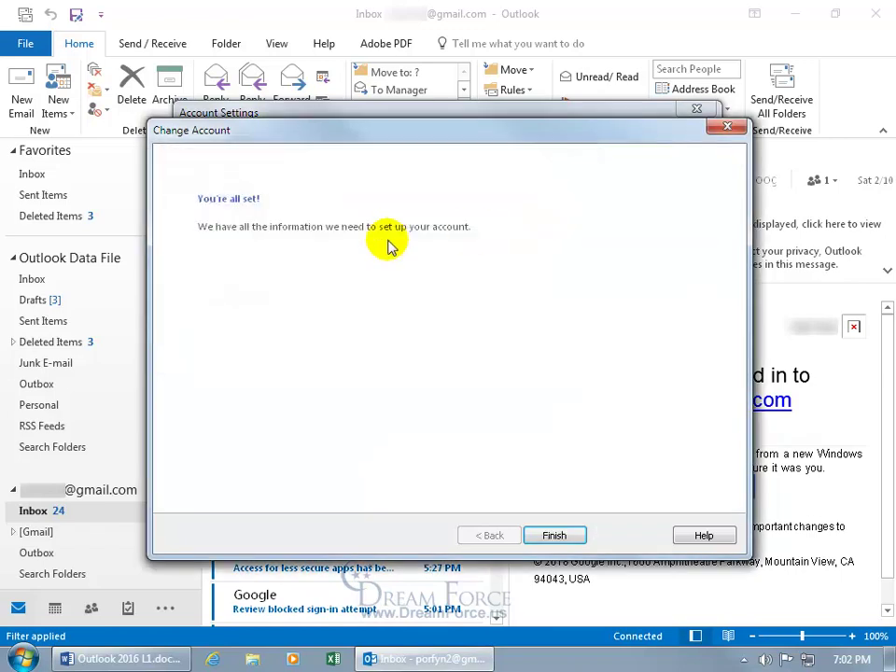
left_click(553, 536)
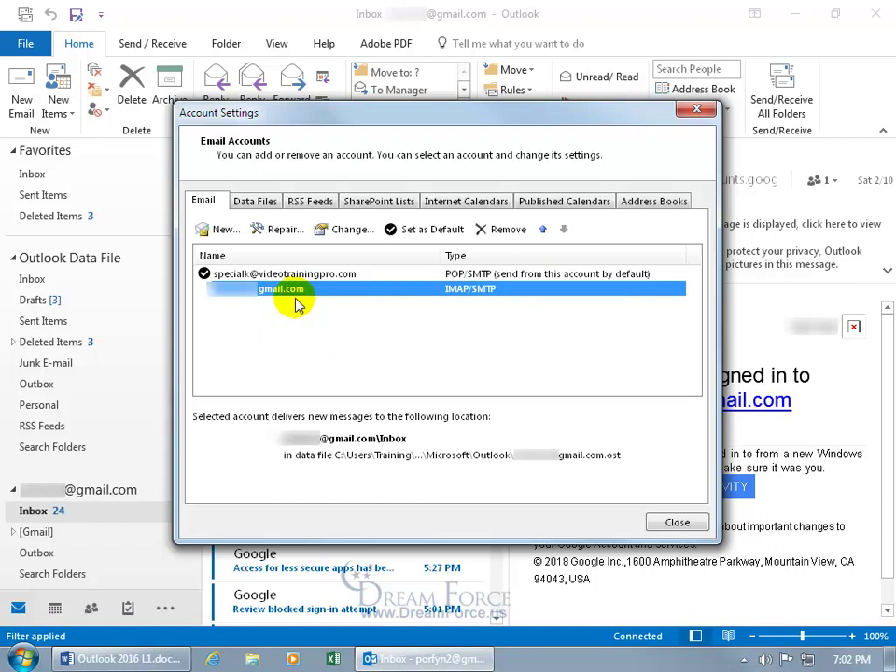
Step: Remove the selected Gmail IMAP account and confirm the removal warning with Yes
left_click(491, 230)
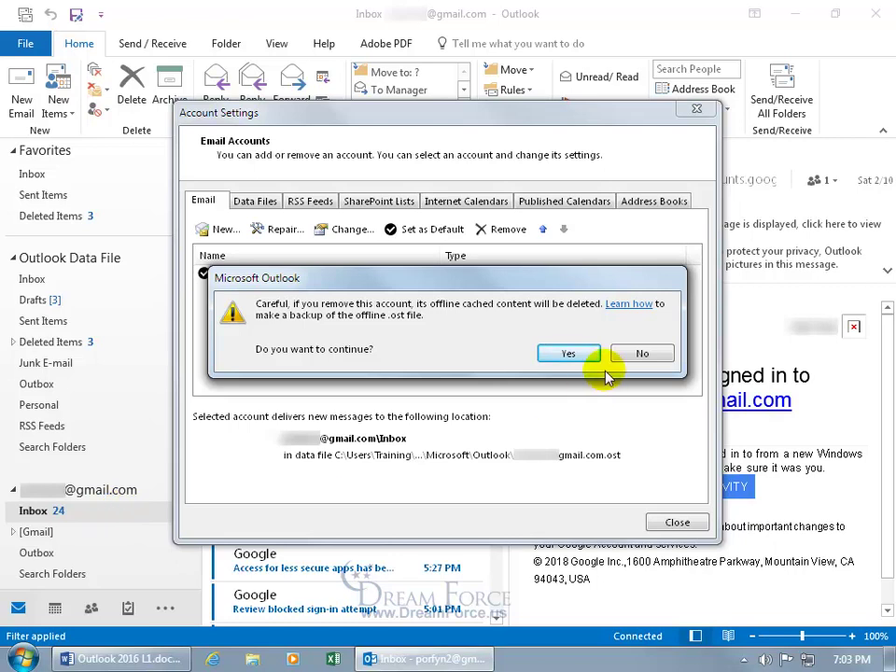
left_click(576, 357)
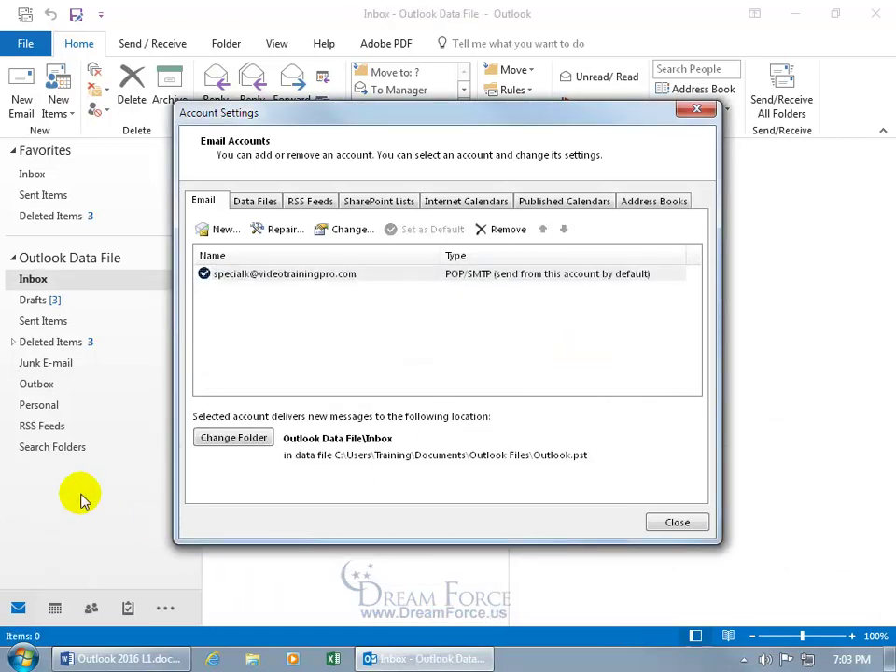
Step: Close the Account Settings dialog, leaving only the POP/SMTP account
left_click(675, 522)
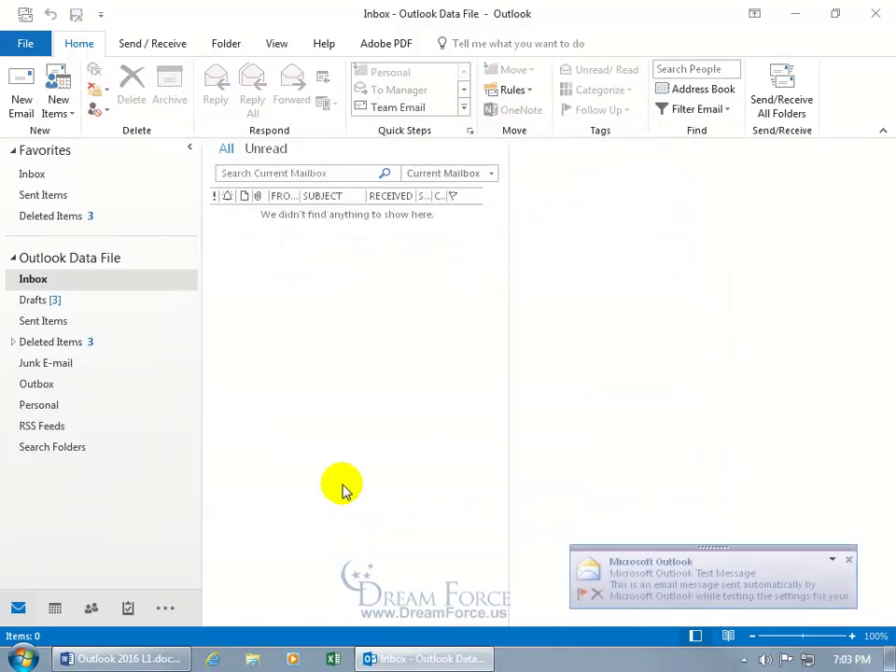